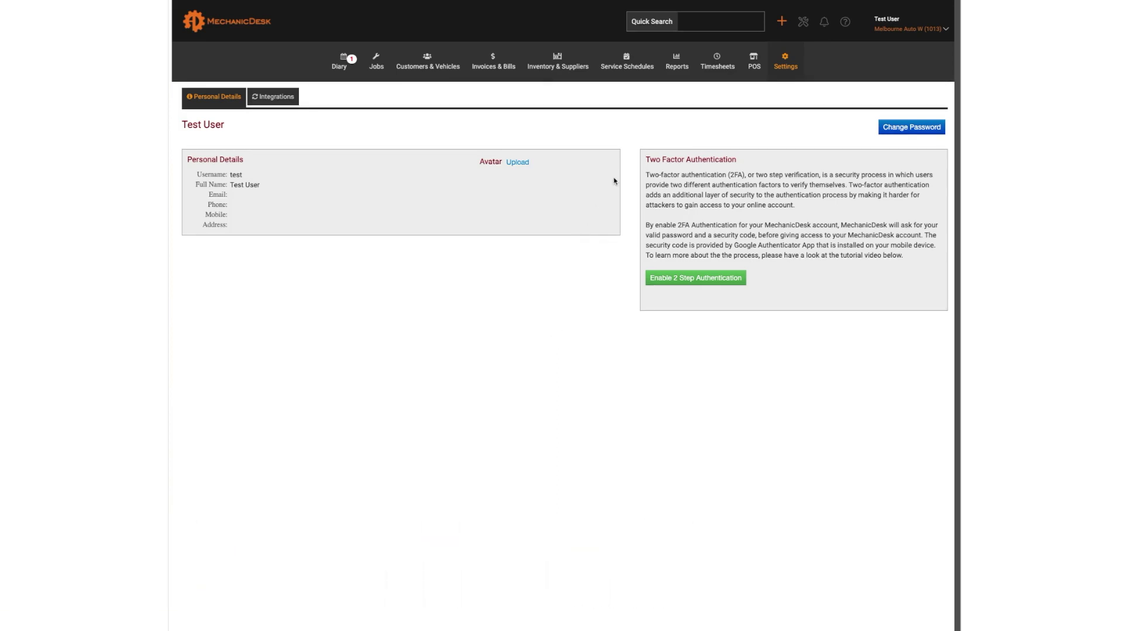
pyautogui.click(785, 63)
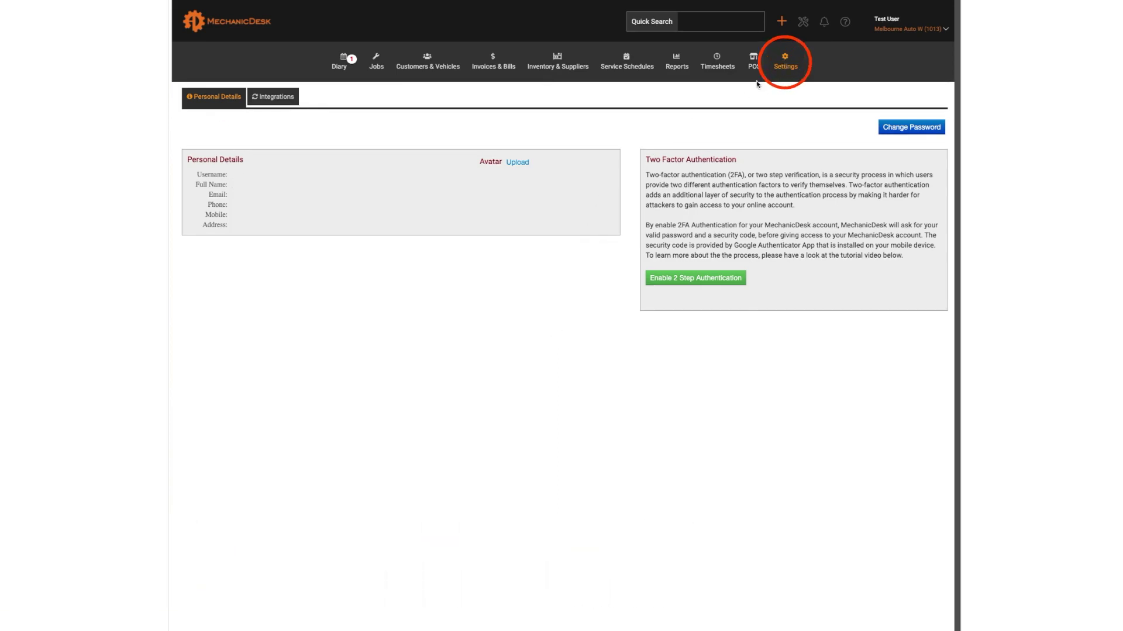
pyautogui.click(226, 98)
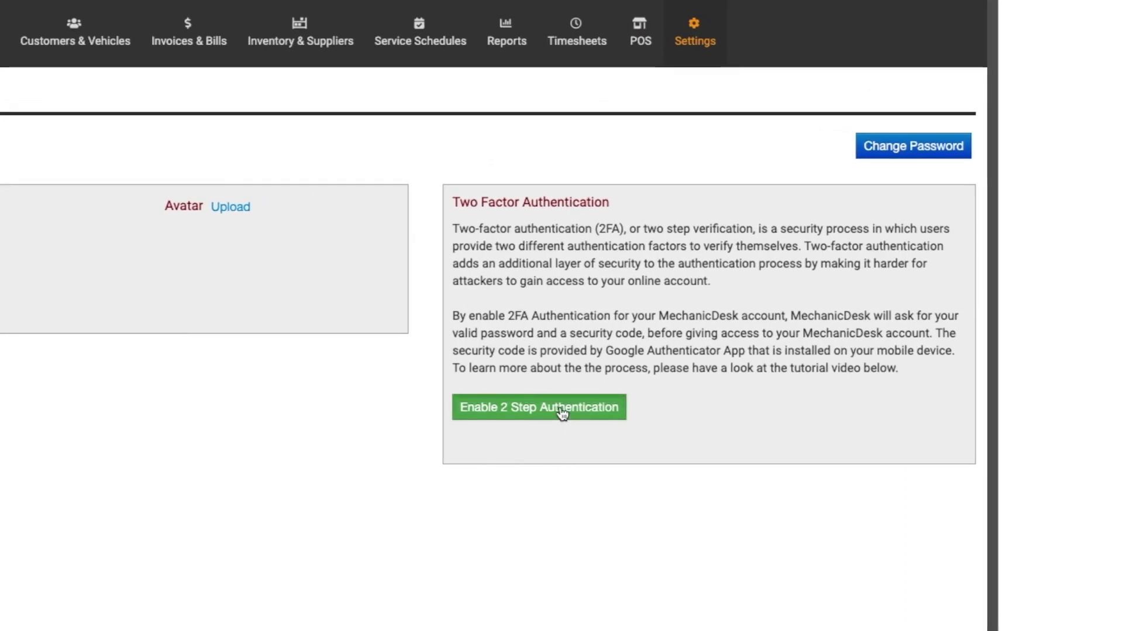
# Enable 2 Step Authentication, confirming it with the account password.
pyautogui.click(563, 414)
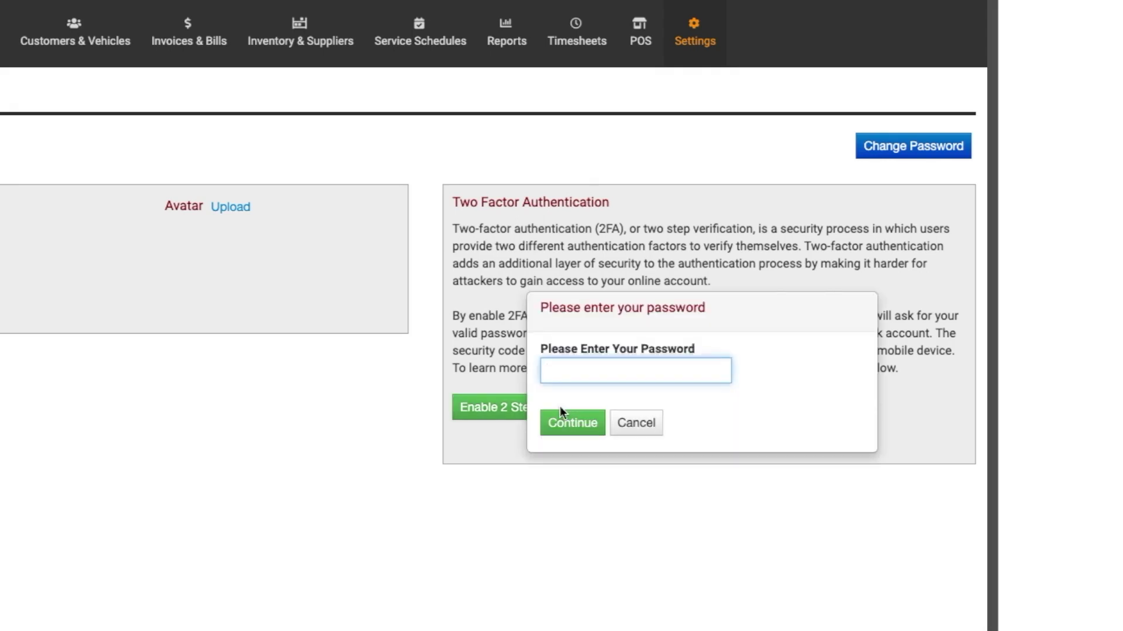
pyautogui.write('****')
pyautogui.click(592, 423)
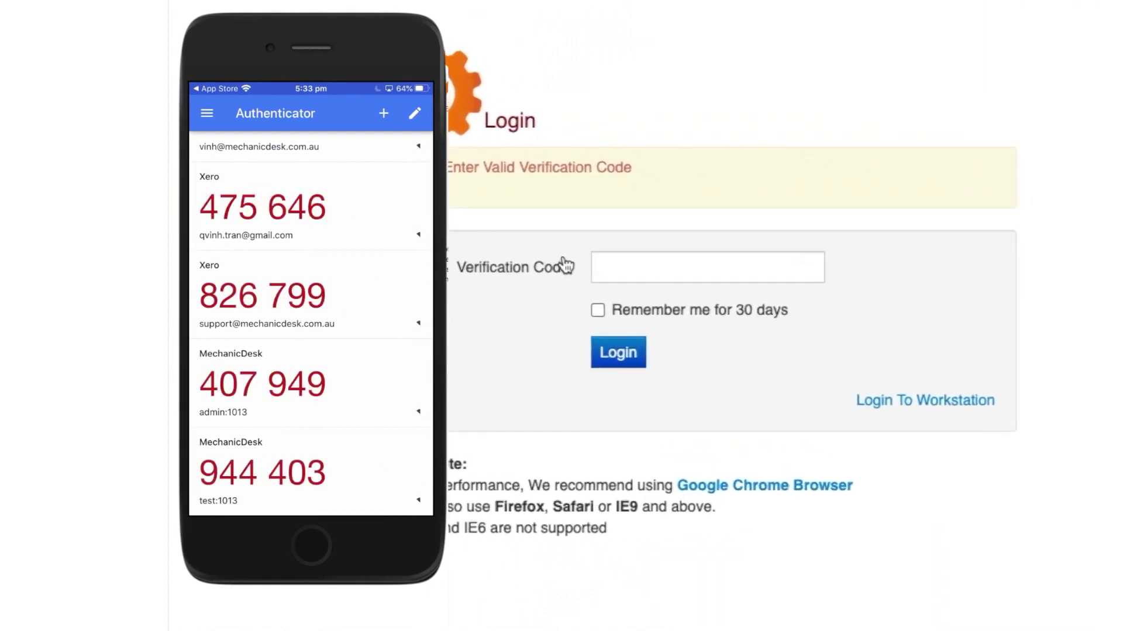
# Log in with a current Google Authenticator code, replacing the expired one first.
pyautogui.click(623, 266)
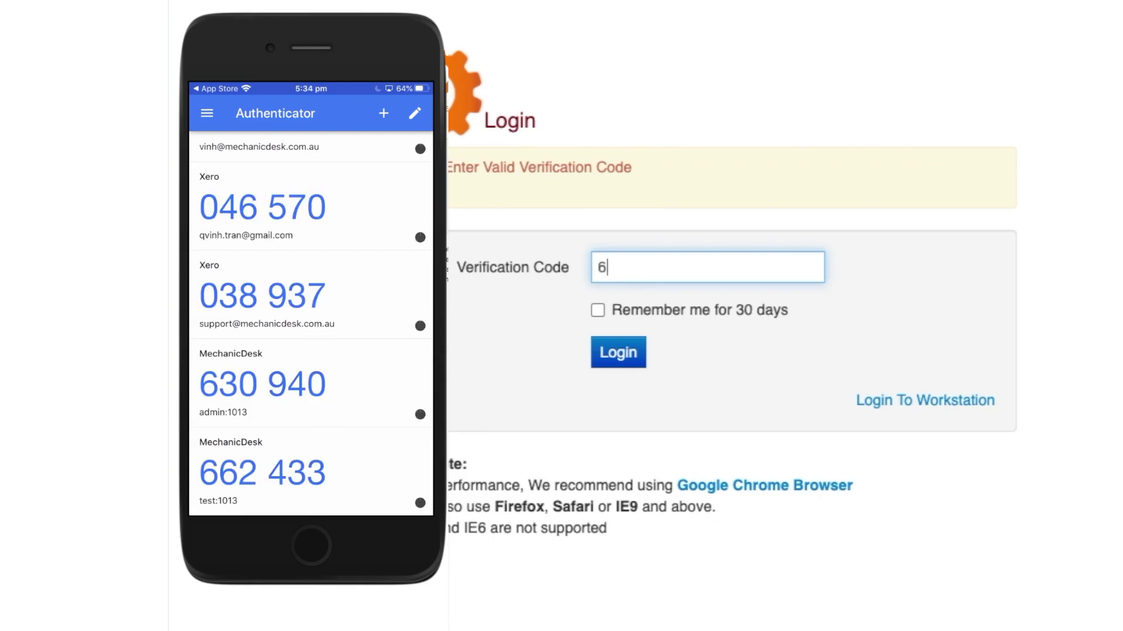
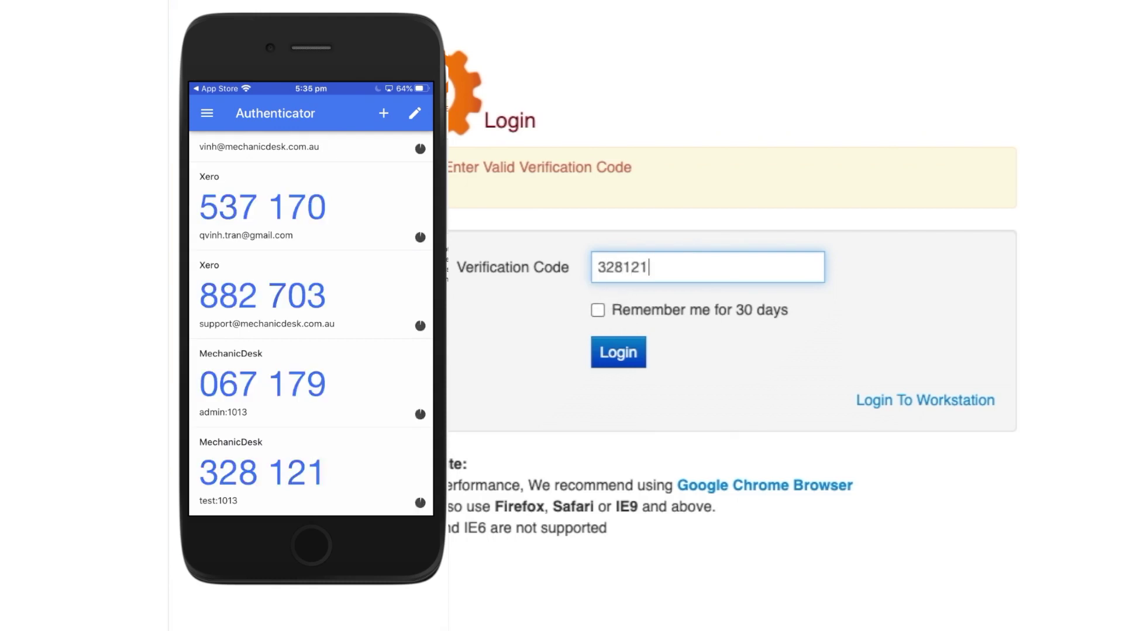
pyautogui.click(619, 361)
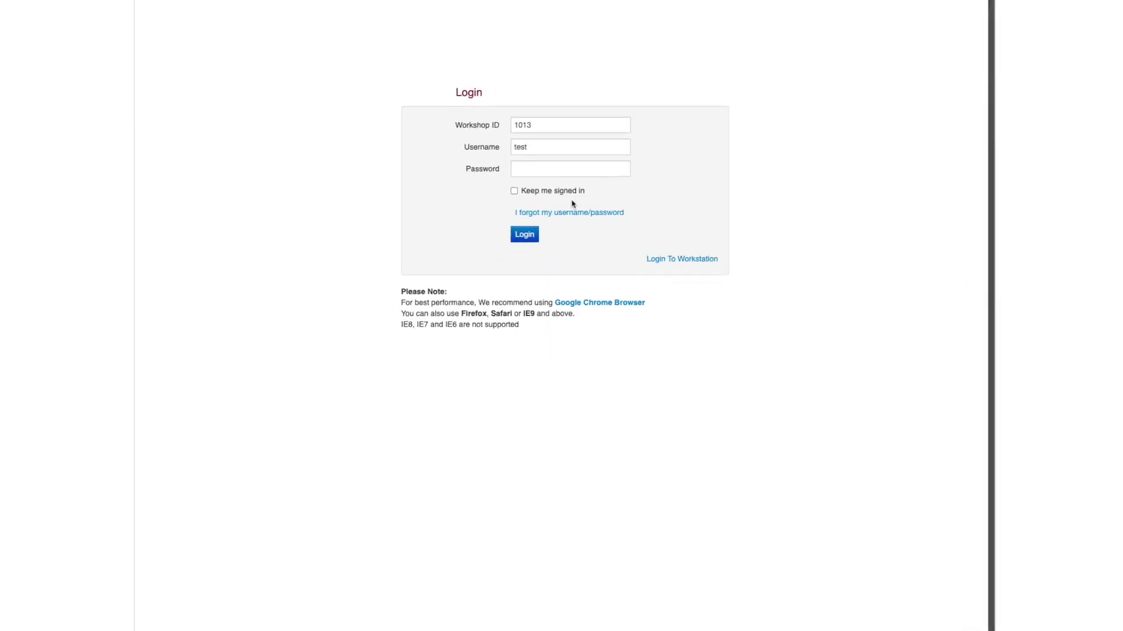
# Sign back in with the workshop ID and account password.
pyautogui.click(547, 168)
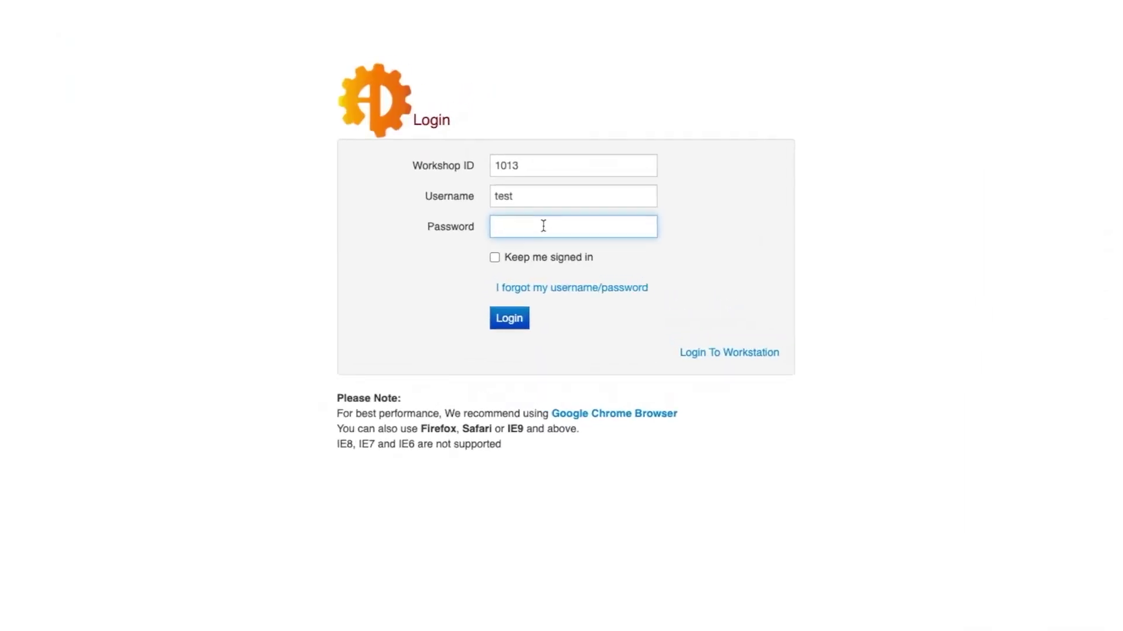
pyautogui.click(501, 361)
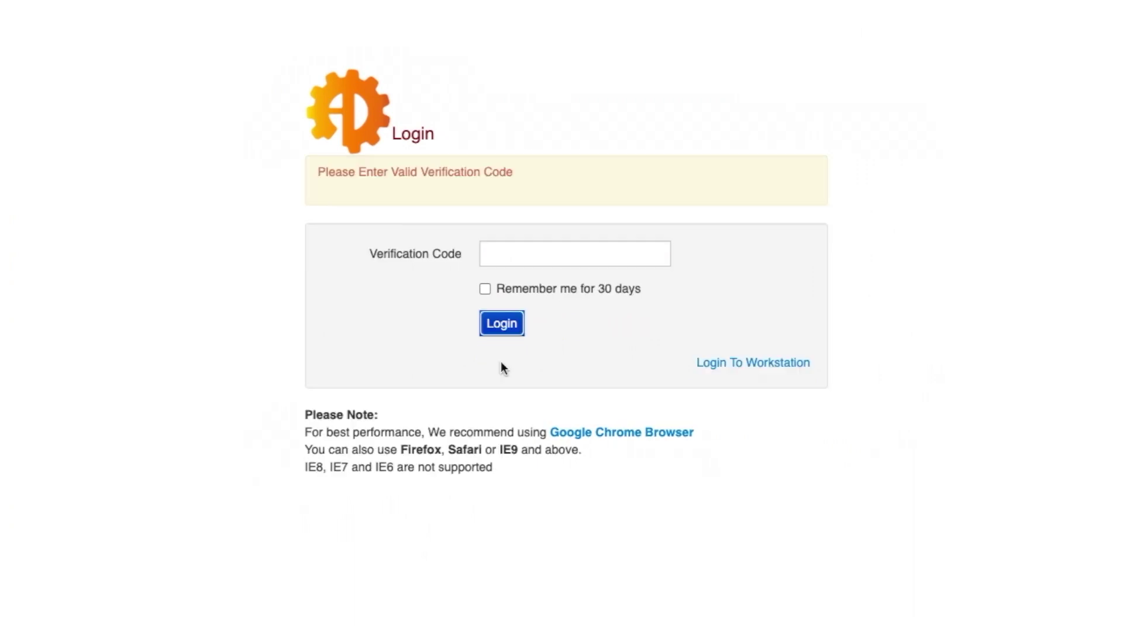
# Enter a corrected authenticator verification code and tick Remember me for 30 days.
pyautogui.click(575, 255)
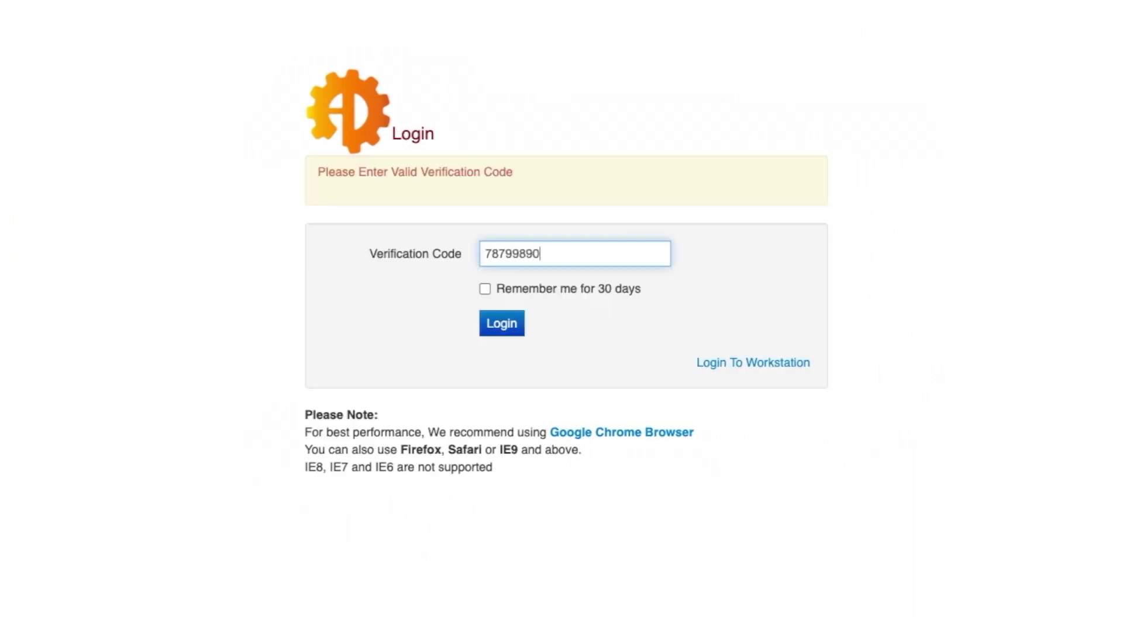
pyautogui.click(517, 322)
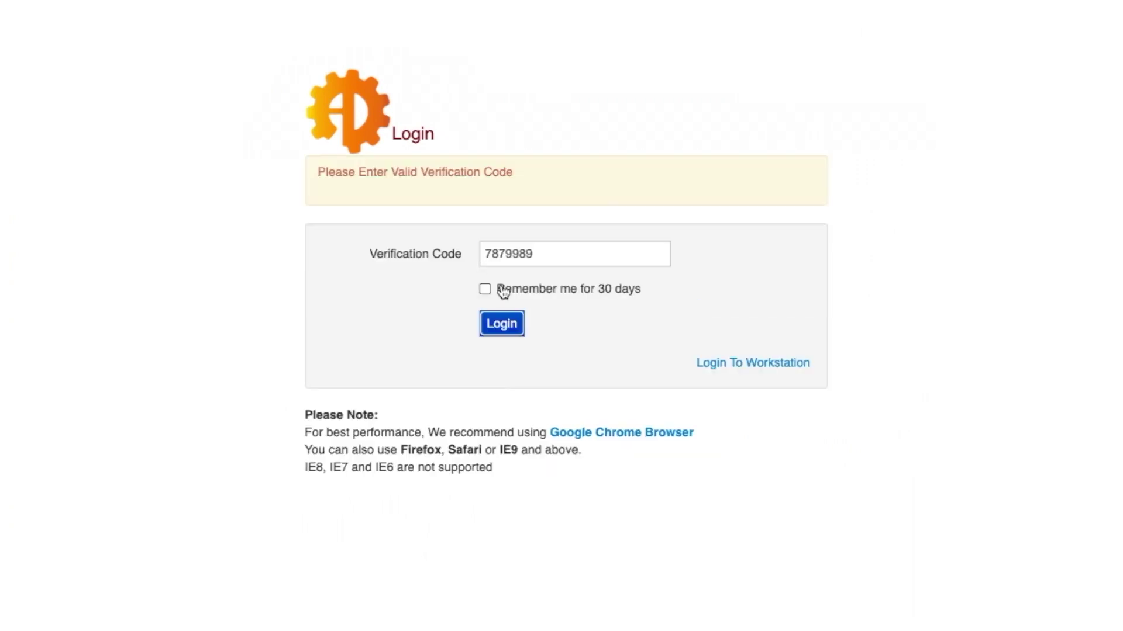
pyautogui.doubleClick(514, 255)
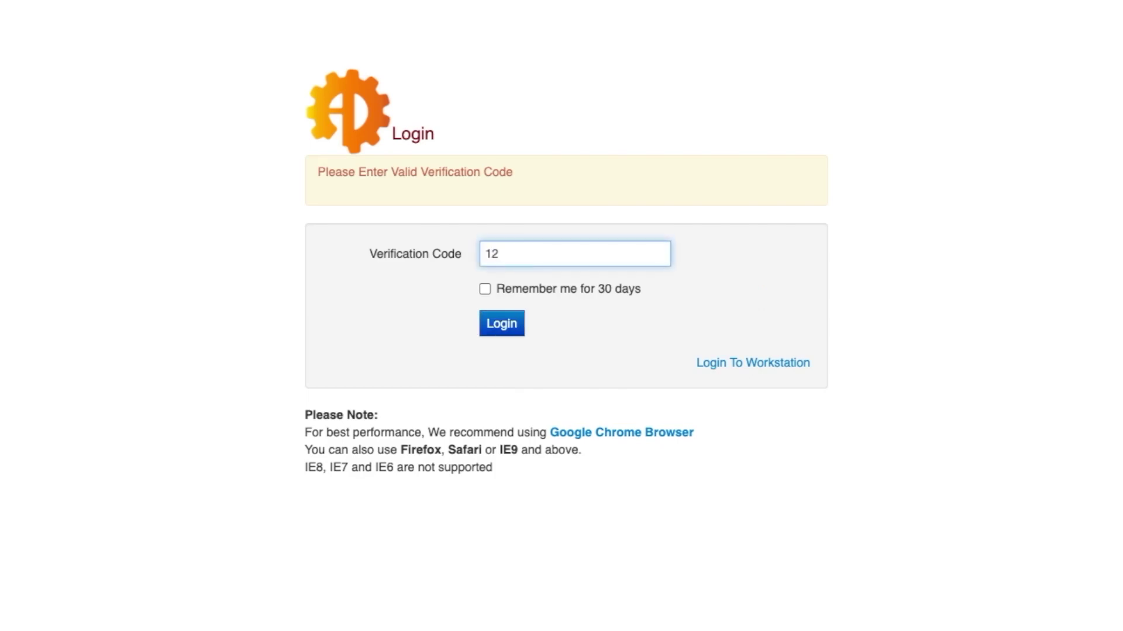
pyautogui.click(502, 290)
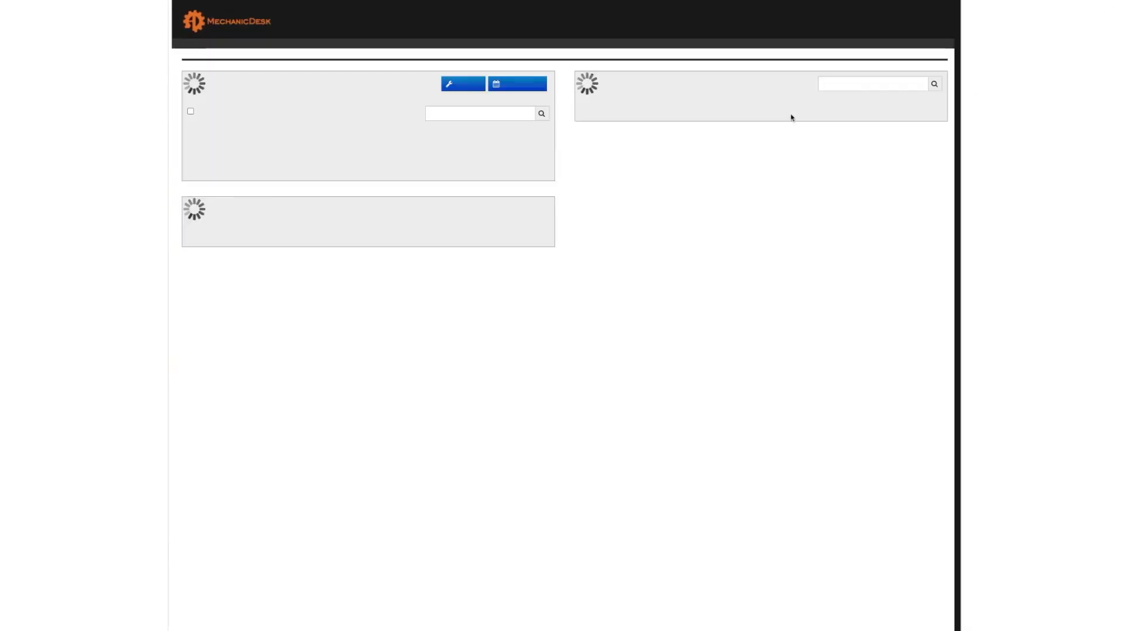
# Dismiss the browser's change-password warning and go to the personal Settings page.
pyautogui.click(911, 29)
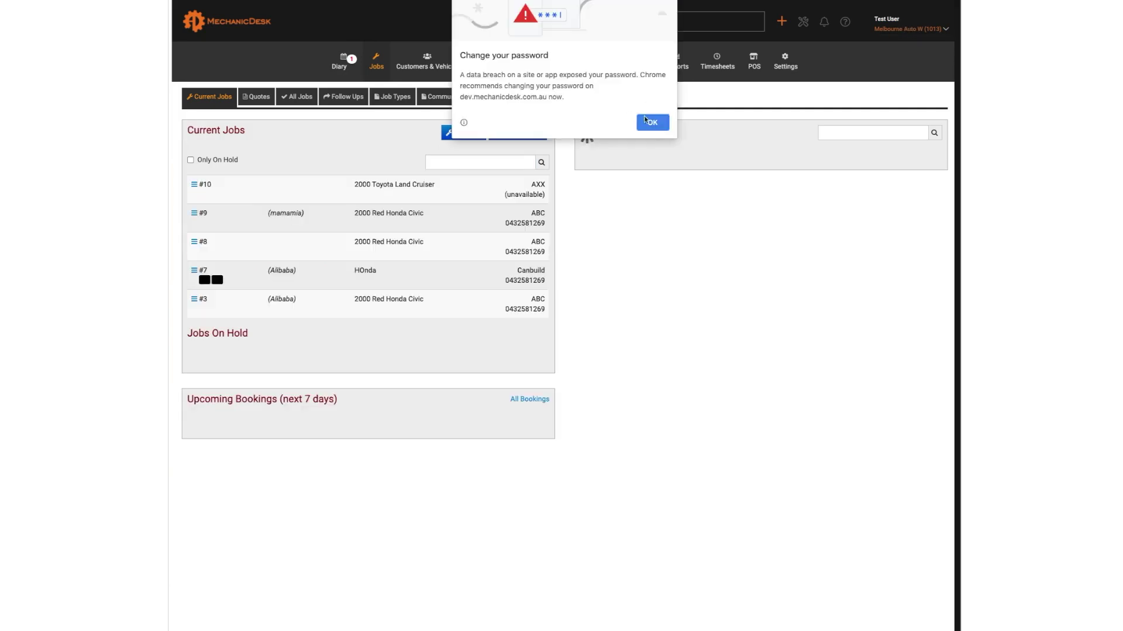
pyautogui.click(651, 122)
pyautogui.click(784, 61)
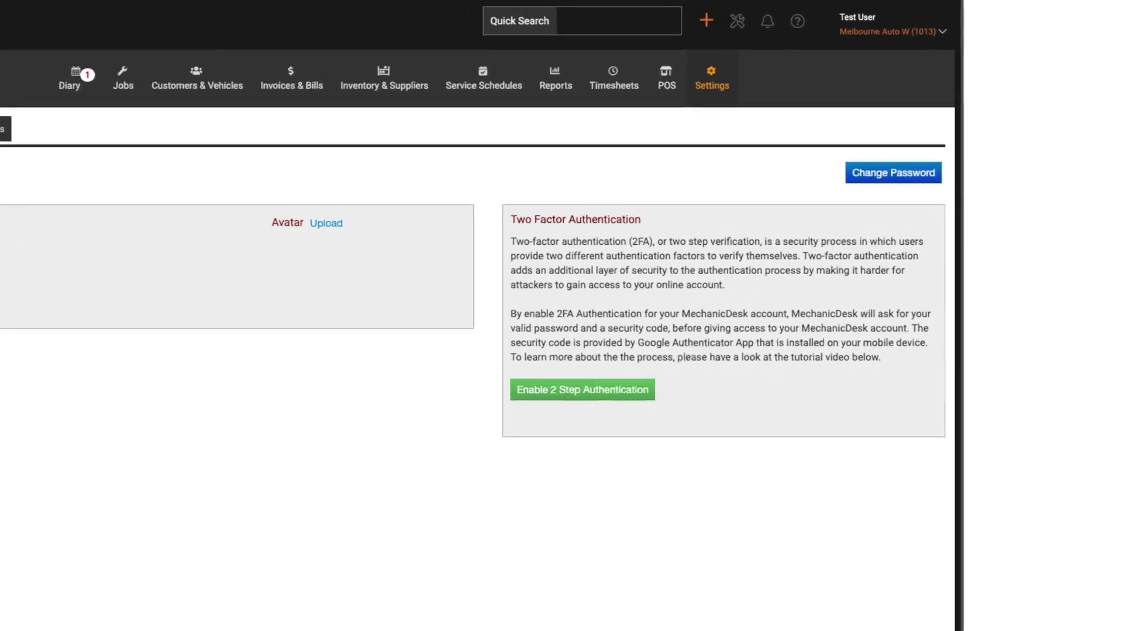